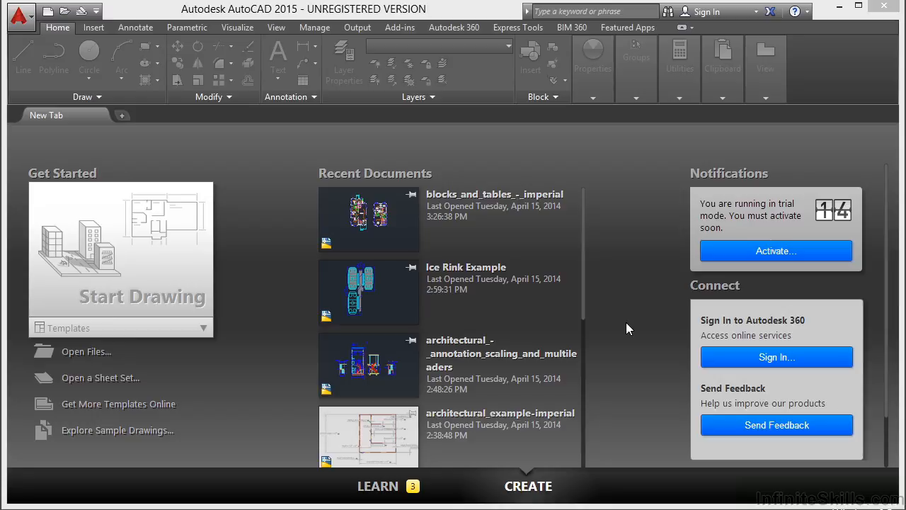
Step: Open the existing drawing blocks_and_tables_-_imperial.dwg from folder 08
{"action": "left_click", "coordinate": [77, 356]}
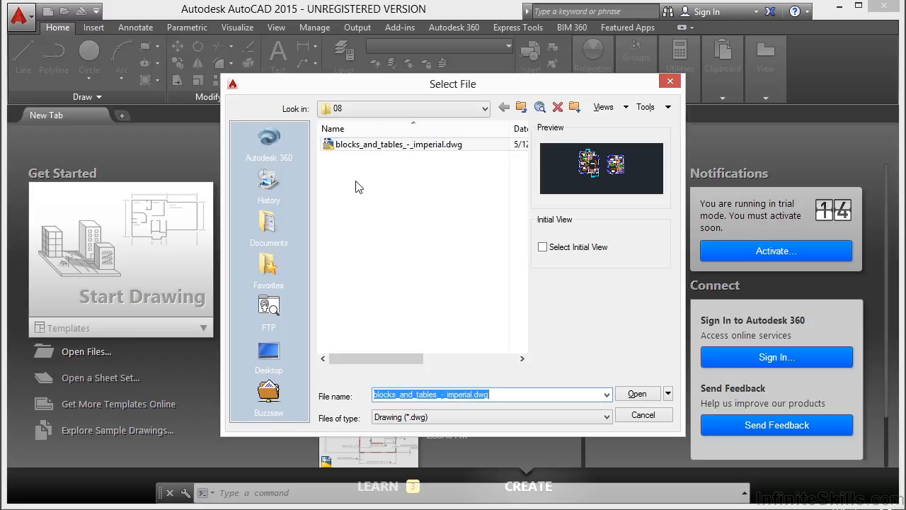
{"action": "left_click", "coordinate": [366, 147]}
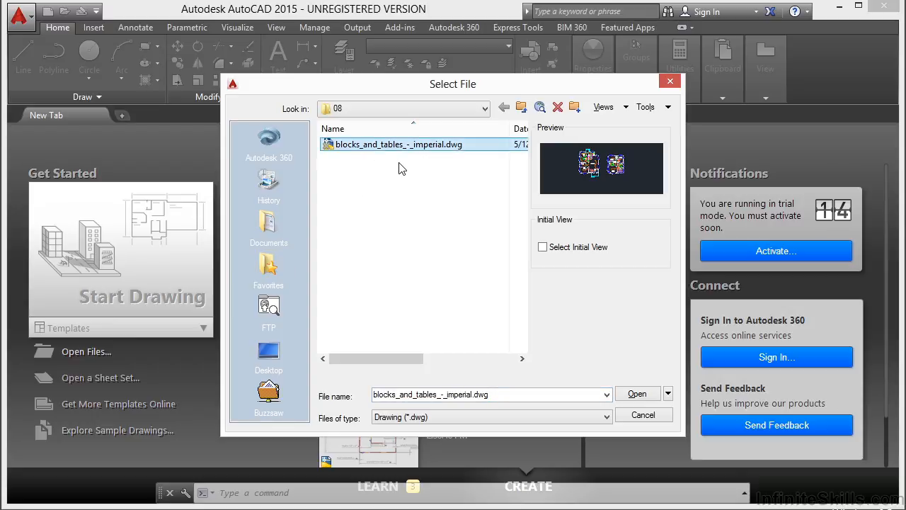
{"action": "left_click", "coordinate": [637, 394]}
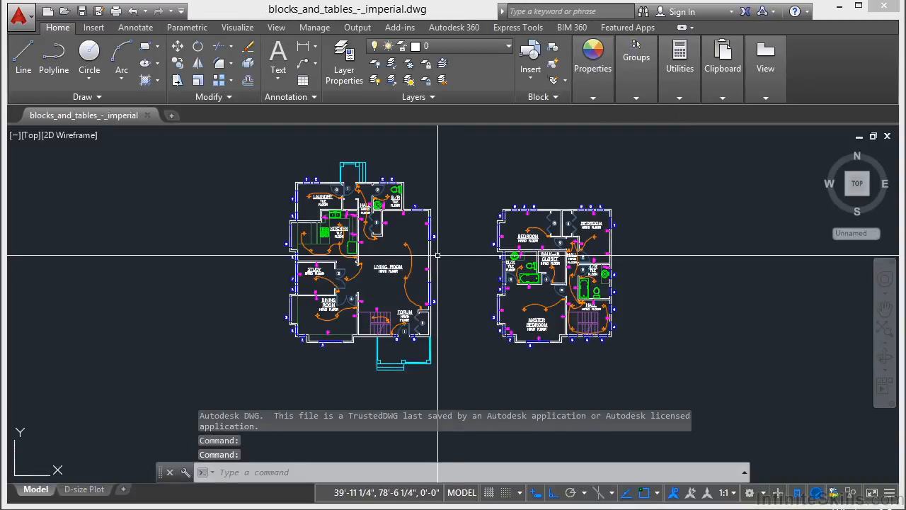
Step: Select the lighting arc that joins the two living room light fixtures and turn off its Quick Properties display
{"action": "scroll", "coordinate": [404, 256], "scroll_direction": "up", "scroll_amount": 4}
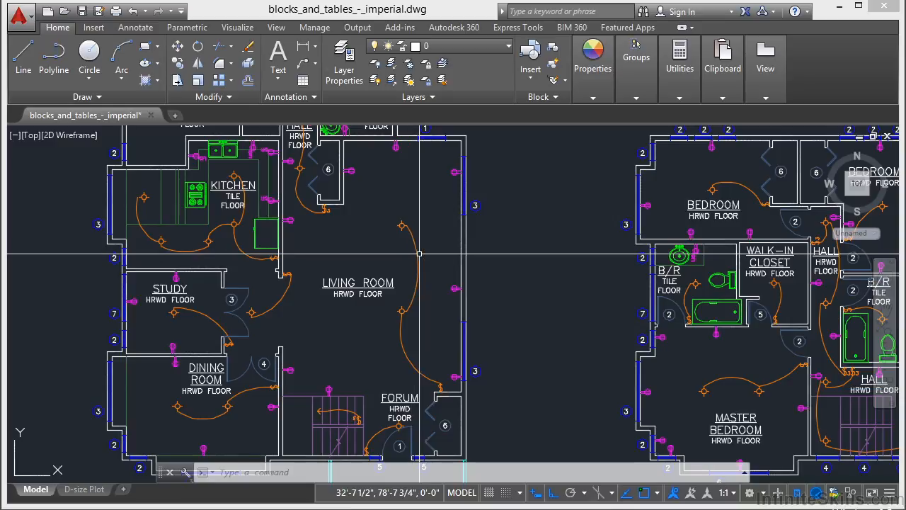
{"action": "left_click", "coordinate": [412, 268]}
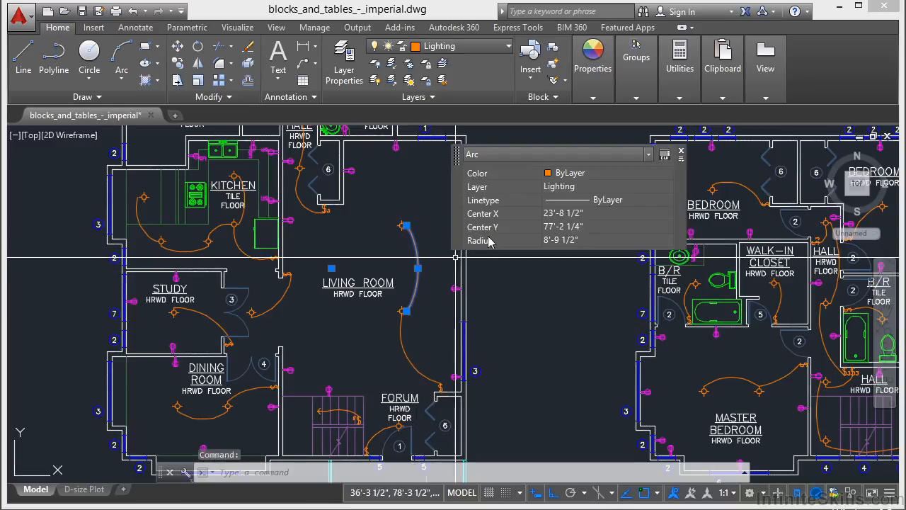
{"action": "left_click", "coordinate": [680, 154]}
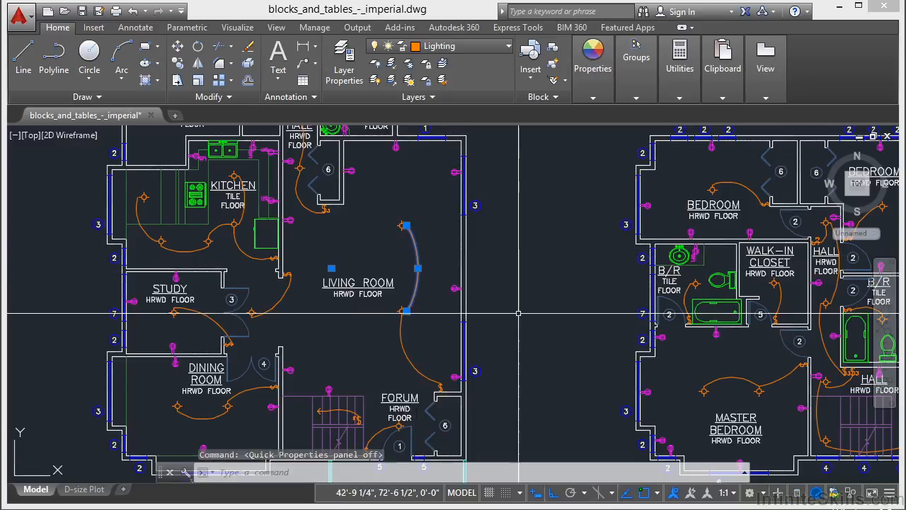
Step: With Ortho off, stretch the arc's upper endpoint to above the LIVING ROOM label, giving a radius of about 4'-6 1/4"
{"action": "scroll", "coordinate": [424, 241], "scroll_direction": "up", "scroll_amount": 4}
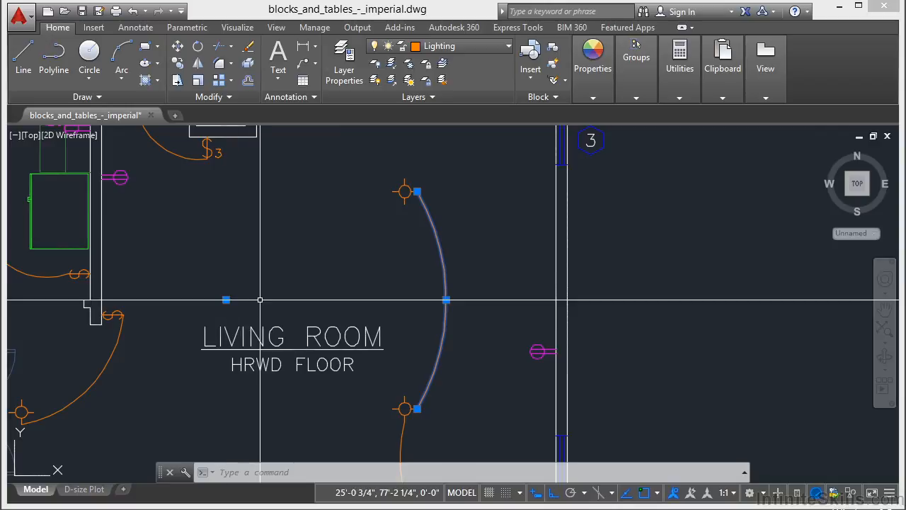
{"action": "left_click", "coordinate": [417, 191]}
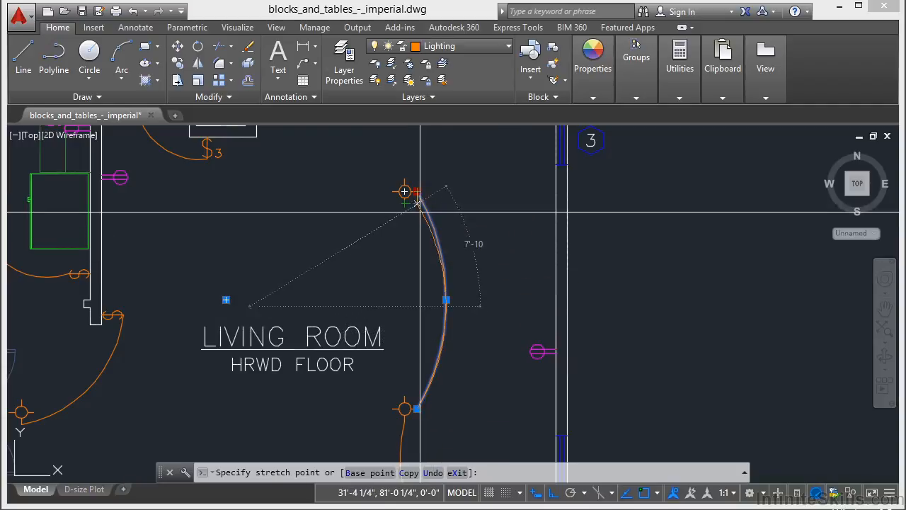
{"action": "key", "text": "F8"}
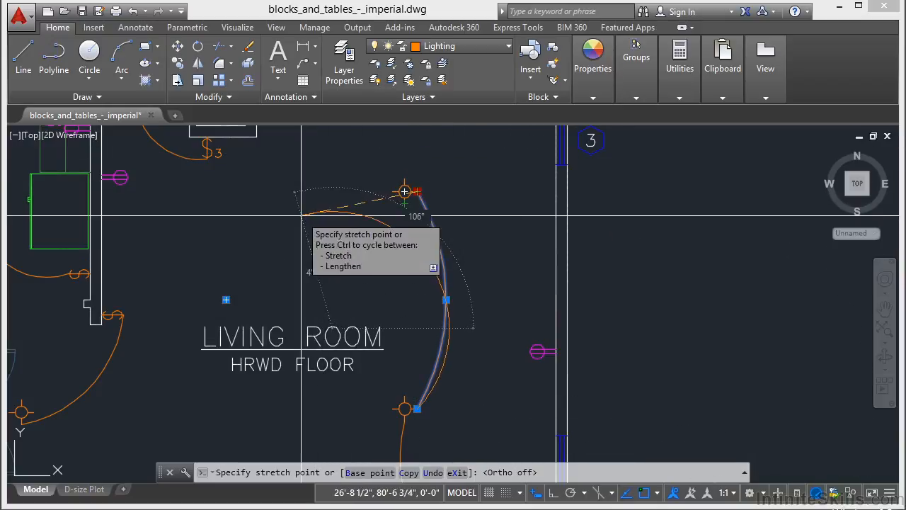
{"action": "left_click", "coordinate": [299, 222]}
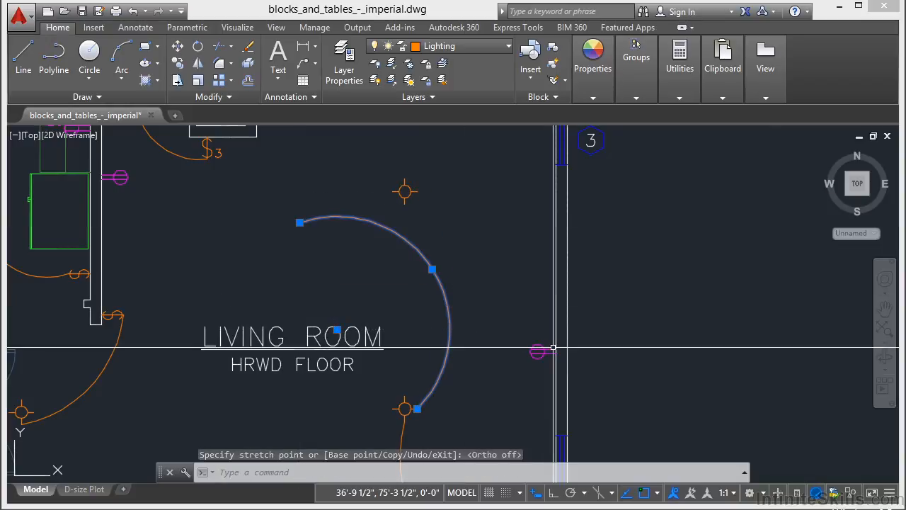
Step: Stretch the arc's upper endpoint slightly inward and lengthen that end to an included angle of about 205°
{"action": "mouse_move", "coordinate": [301, 225]}
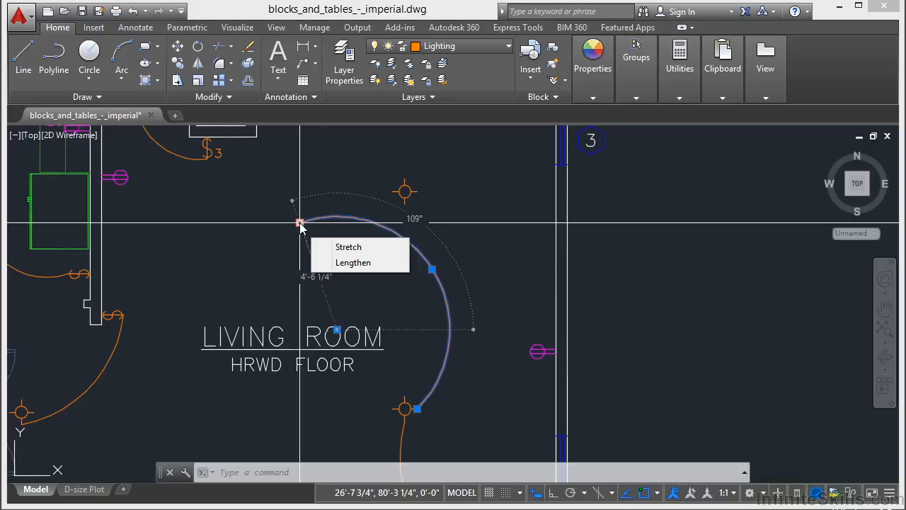
{"action": "left_click", "coordinate": [332, 246]}
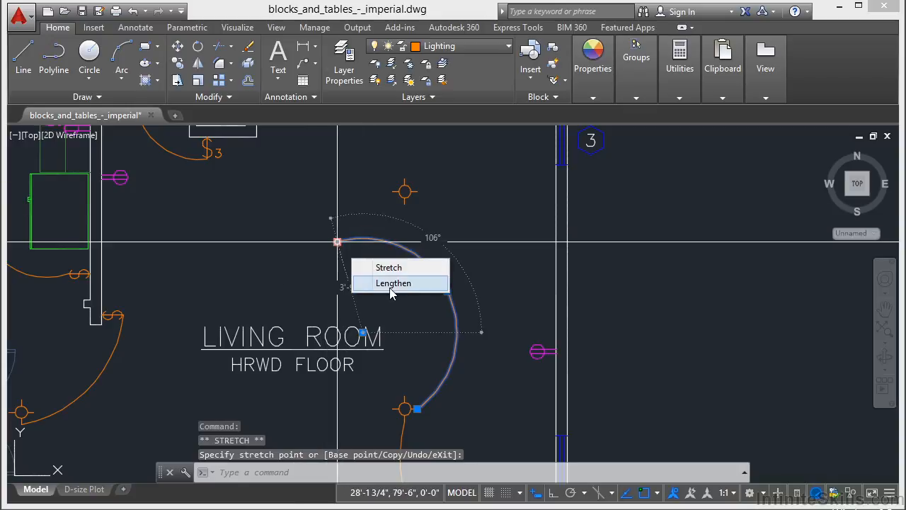
{"action": "left_click", "coordinate": [391, 284]}
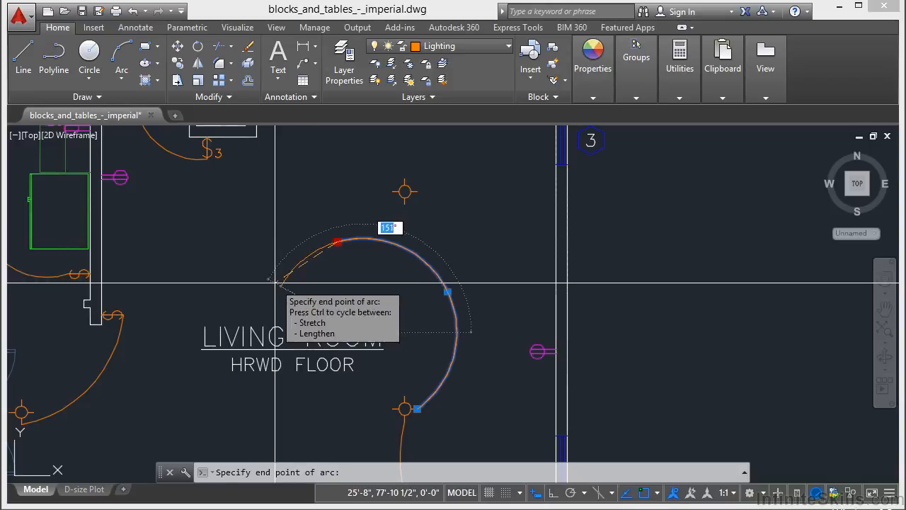
{"action": "left_click", "coordinate": [281, 284]}
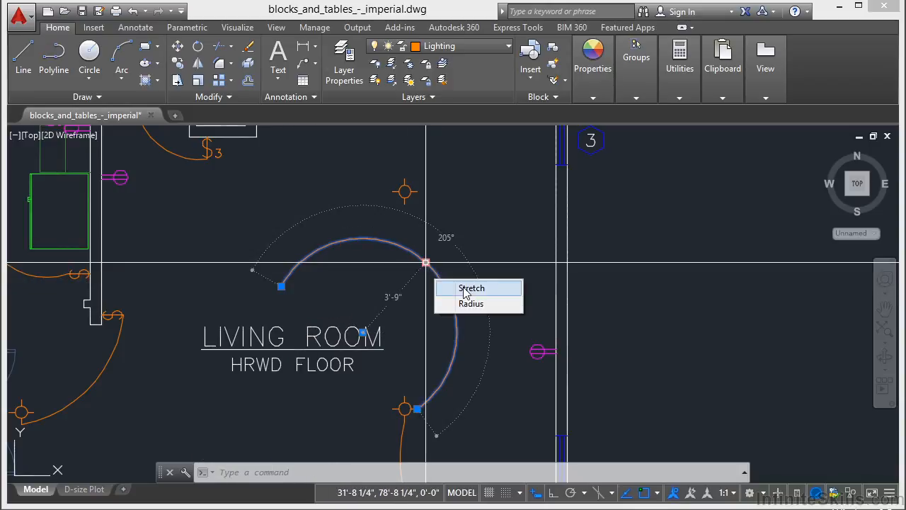
Step: Stretch the arc's midpoint outward to a radius of about 4'-0 1/2" and reduce its radius about the same center
{"action": "left_click", "coordinate": [425, 262]}
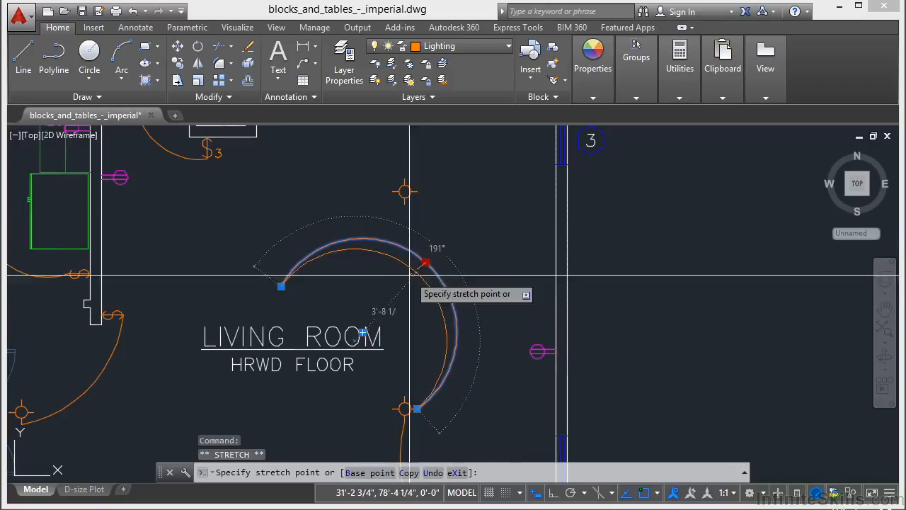
{"action": "left_click", "coordinate": [444, 241]}
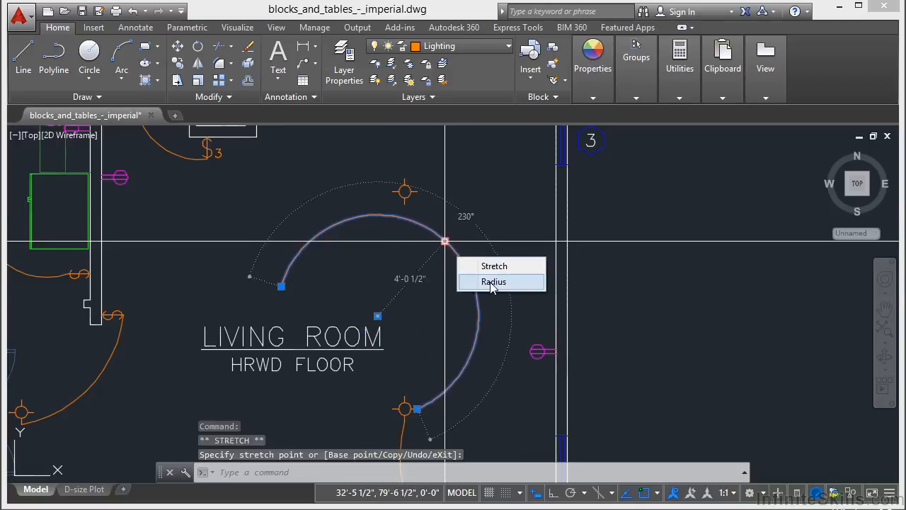
{"action": "left_click", "coordinate": [494, 281]}
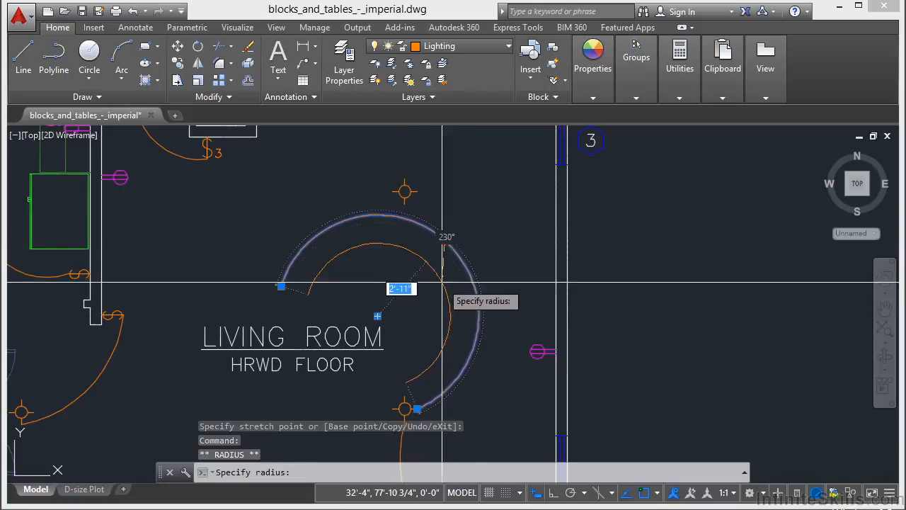
{"action": "left_click", "coordinate": [418, 293]}
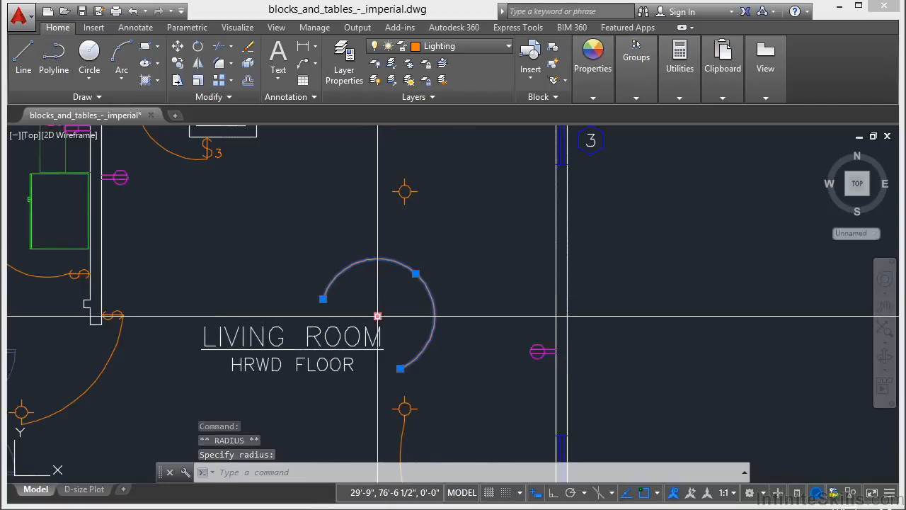
Step: Move the arc by its center point up toward the living room's right exterior wall and clear the selection
{"action": "left_click", "coordinate": [377, 316]}
{"action": "left_click", "coordinate": [466, 254]}
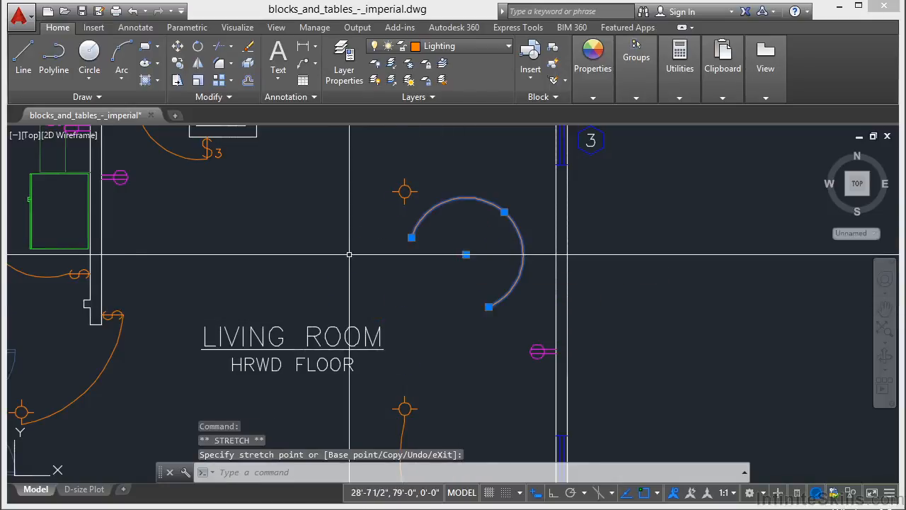
{"action": "key", "text": "Escape"}
{"action": "key", "text": "Escape"}
Step: Switch the visibility state of the power receptacle by the living room's upper-right window to GFI and back to Duplex
{"action": "scroll", "coordinate": [339, 264], "scroll_direction": "down", "scroll_amount": 2}
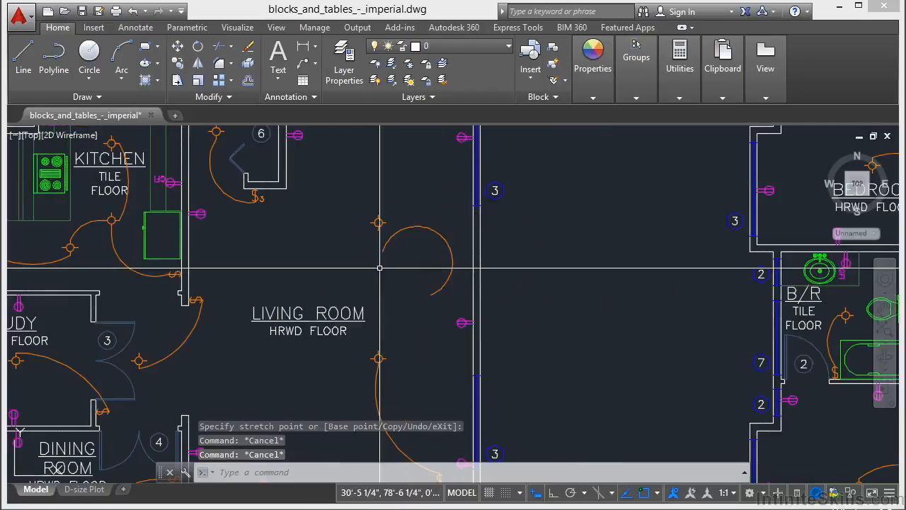
{"action": "scroll", "coordinate": [528, 252], "scroll_direction": "down", "scroll_amount": 2}
{"action": "scroll", "coordinate": [526, 309], "scroll_direction": "up", "scroll_amount": 8}
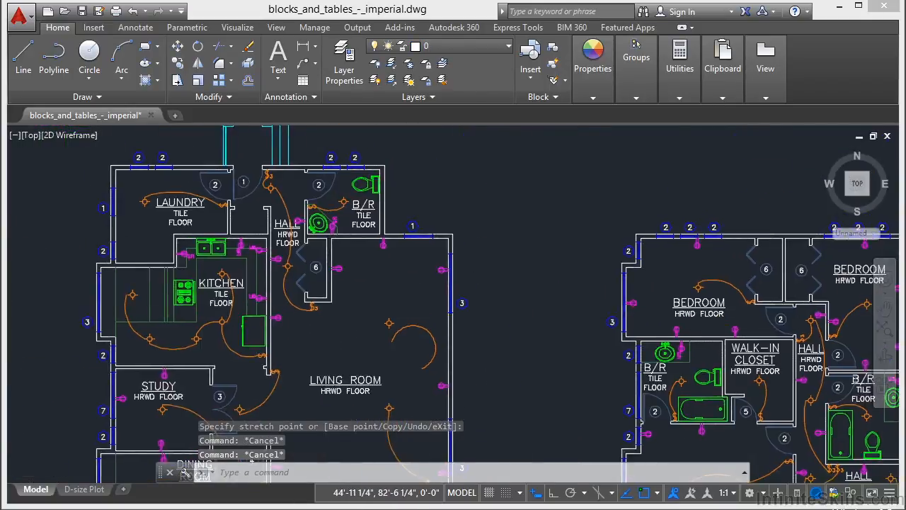
{"action": "middle_click_drag", "start_coordinate": [472, 304], "coordinate": [384, 238]}
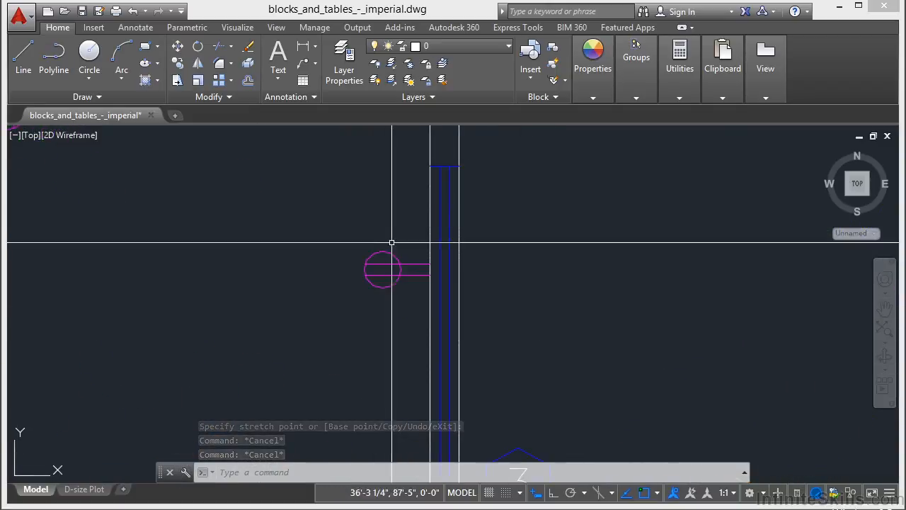
{"action": "left_click", "coordinate": [392, 254]}
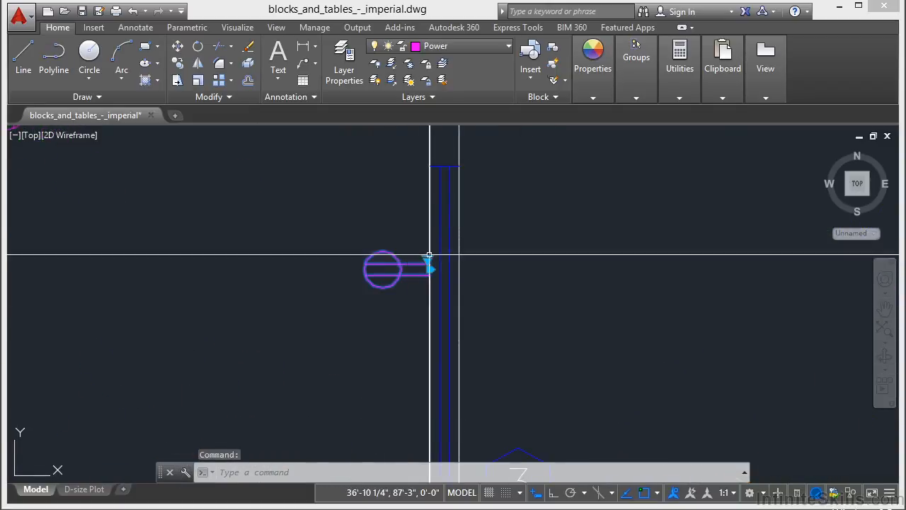
{"action": "scroll", "coordinate": [460, 264], "scroll_direction": "up", "scroll_amount": 3}
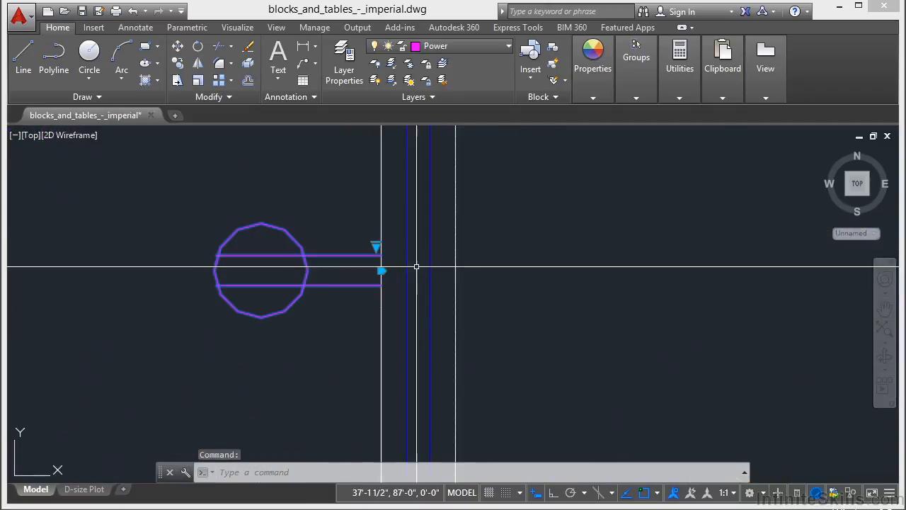
{"action": "left_click", "coordinate": [376, 246]}
{"action": "left_click", "coordinate": [411, 272]}
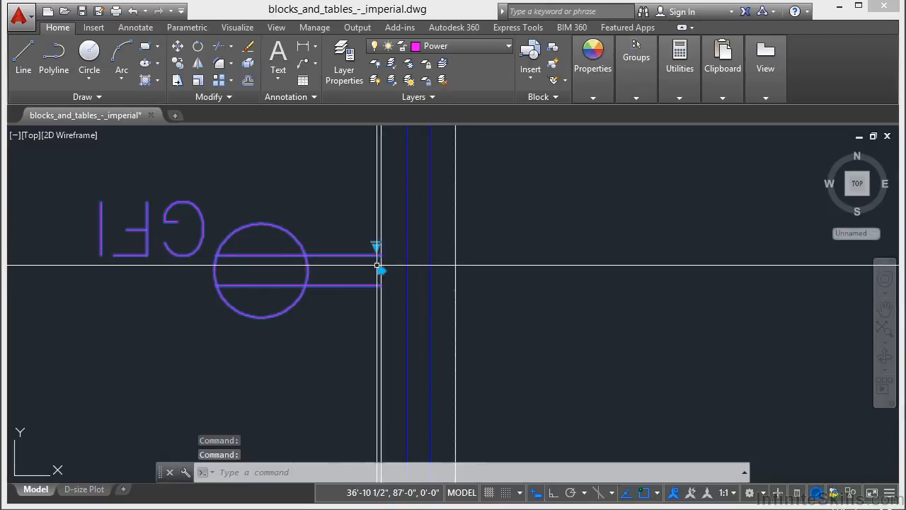
{"action": "left_click", "coordinate": [412, 259]}
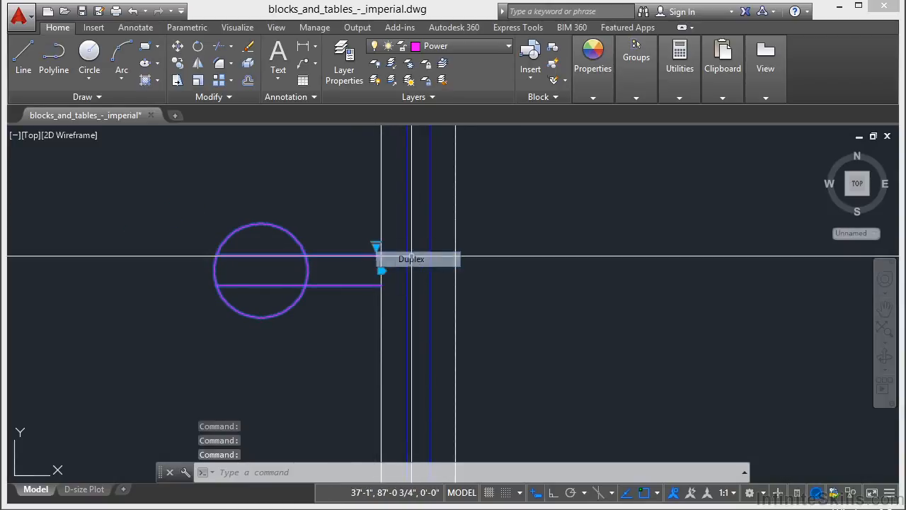
{"action": "key", "text": "Escape"}
Step: Draw a single nearly horizontal line in the empty area outside the living room's right wall and select it
{"action": "scroll", "coordinate": [402, 333], "scroll_direction": "down", "scroll_amount": 1}
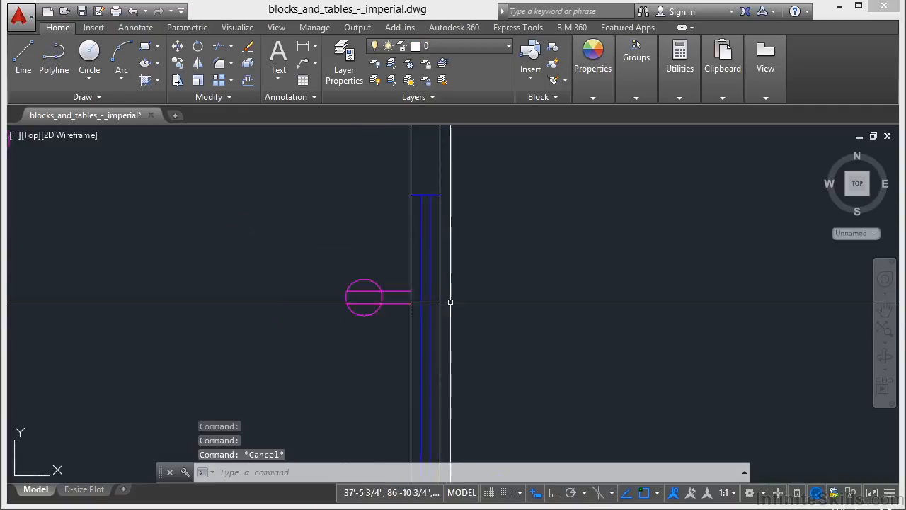
{"action": "scroll", "coordinate": [484, 272], "scroll_direction": "down", "scroll_amount": 2}
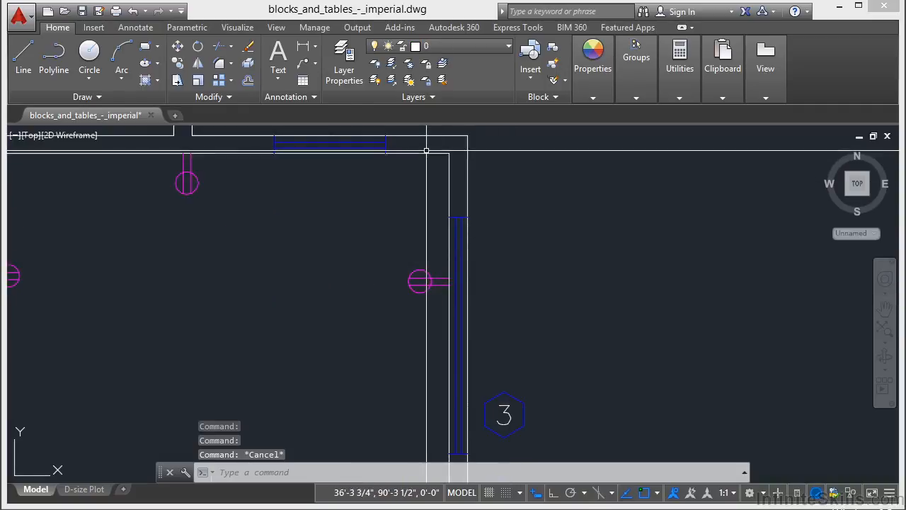
{"action": "type", "text": "l"}
{"action": "key", "text": "Return"}
{"action": "scroll", "coordinate": [482, 281], "scroll_direction": "down", "scroll_amount": 1}
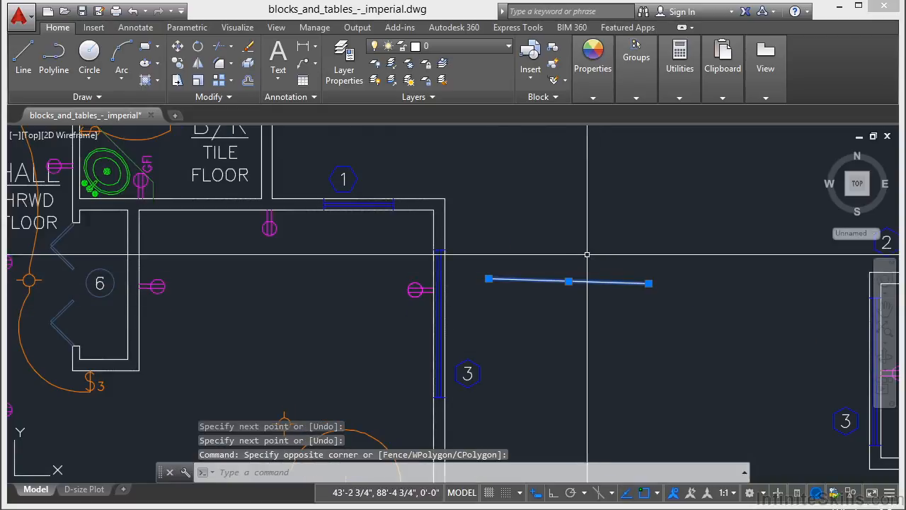
{"action": "scroll", "coordinate": [587, 254], "scroll_direction": "up", "scroll_amount": 2}
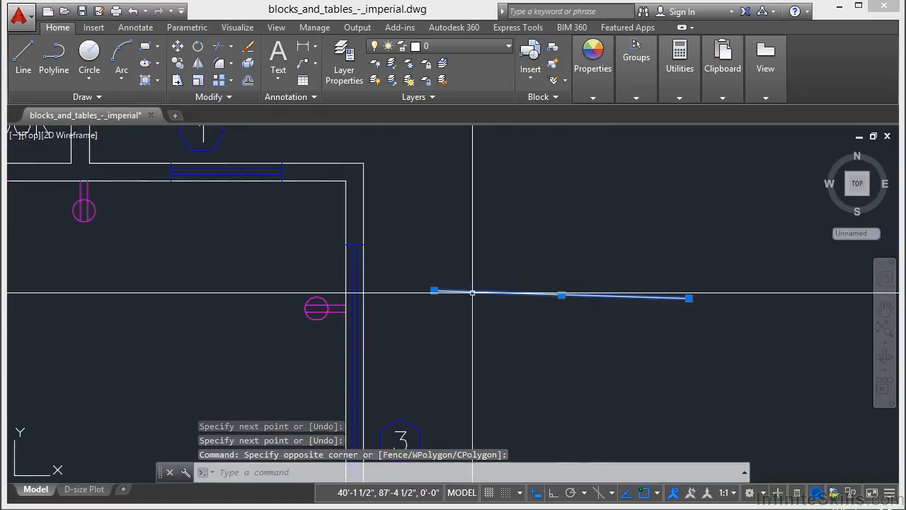
Step: Stretch the line's left endpoint upward to a length of about 5'-7 1/4" and lengthen the line outward from that end
{"action": "mouse_move", "coordinate": [434, 291]}
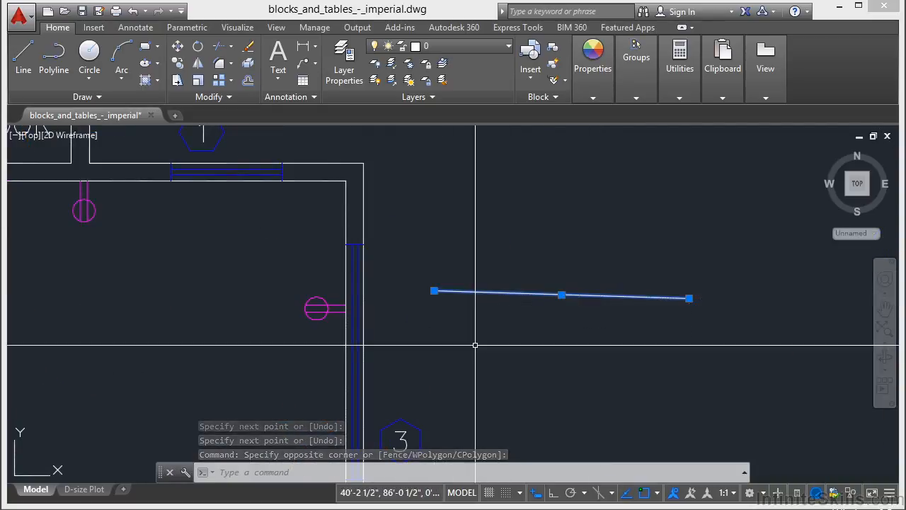
{"action": "left_click", "coordinate": [434, 291]}
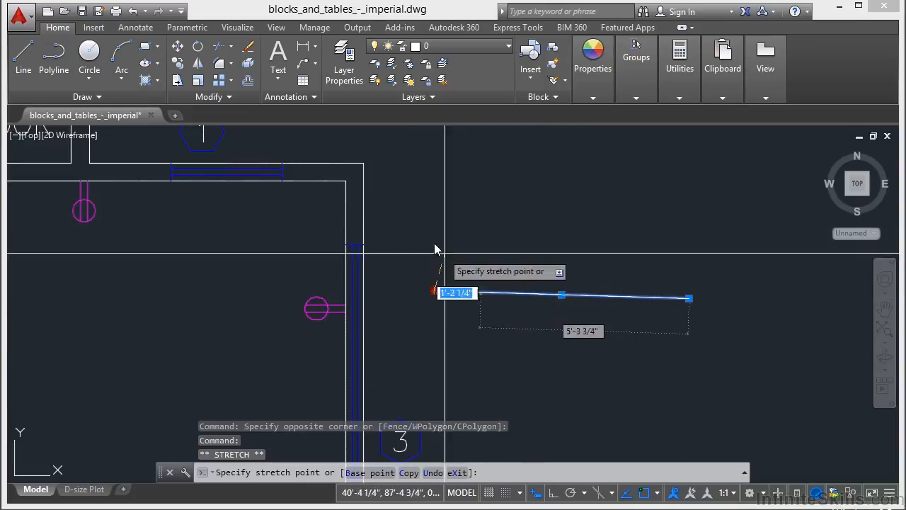
{"action": "left_click", "coordinate": [482, 226]}
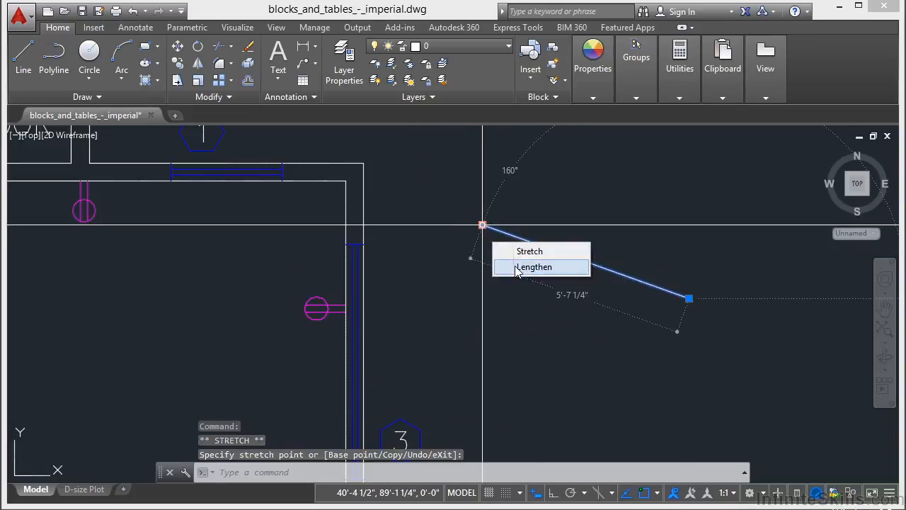
{"action": "left_click", "coordinate": [532, 266]}
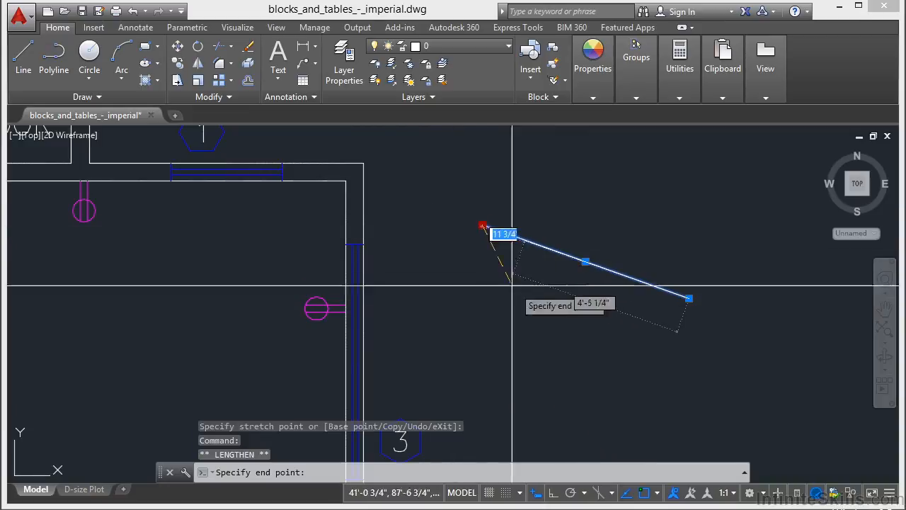
{"action": "left_click", "coordinate": [424, 205]}
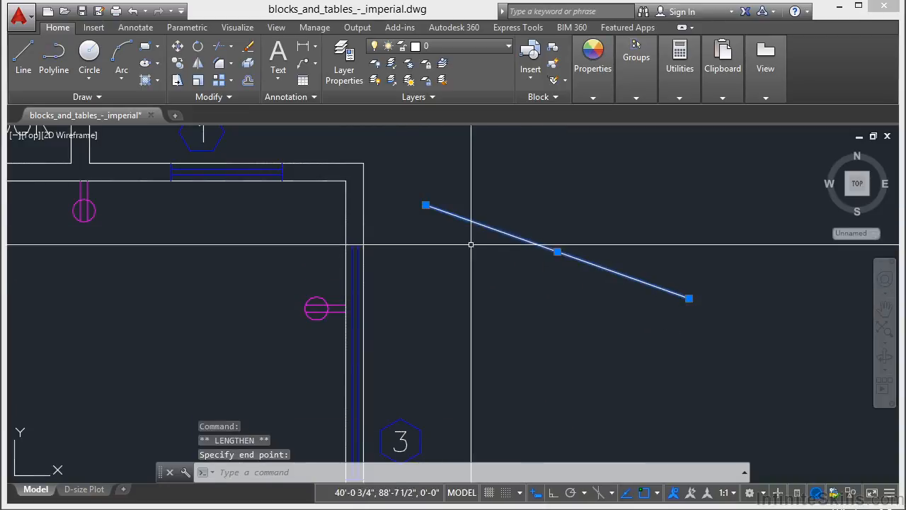
Step: Move the line by its midpoint down and to the right, and clear the selection
{"action": "left_click", "coordinate": [557, 251]}
{"action": "left_click", "coordinate": [591, 307]}
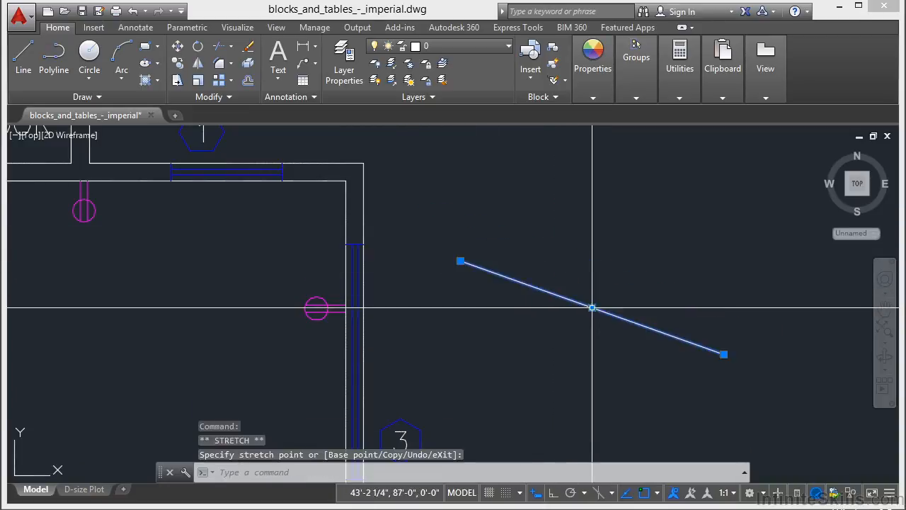
{"action": "key", "text": "Escape"}
Step: Draw a circle with a radius of about 2' in the empty area above the sloped line
{"action": "scroll", "coordinate": [479, 255], "scroll_direction": "down", "scroll_amount": 4}
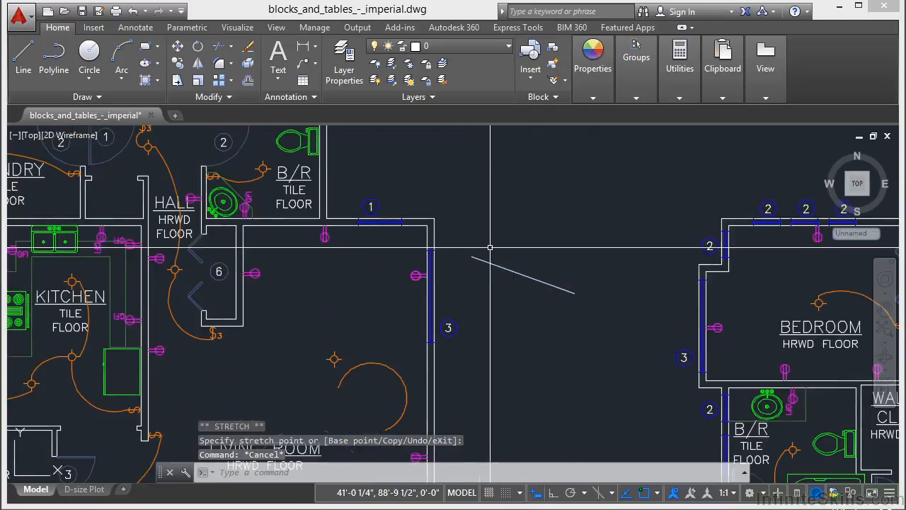
{"action": "type", "text": "c"}
{"action": "key", "text": "Return"}
{"action": "left_click", "coordinate": [526, 183]}
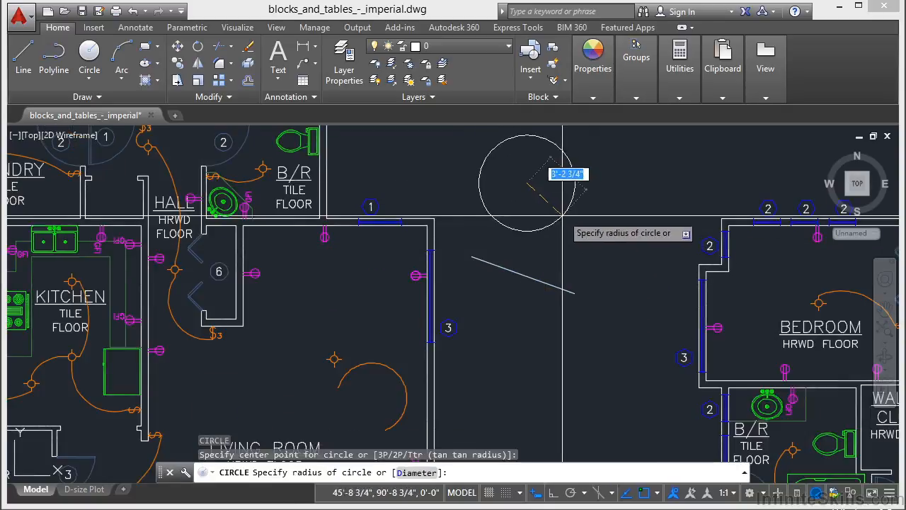
{"action": "scroll", "coordinate": [552, 167], "scroll_direction": "up", "scroll_amount": 4}
{"action": "middle_click_drag", "start_coordinate": [520, 197], "coordinate": [518, 282]}
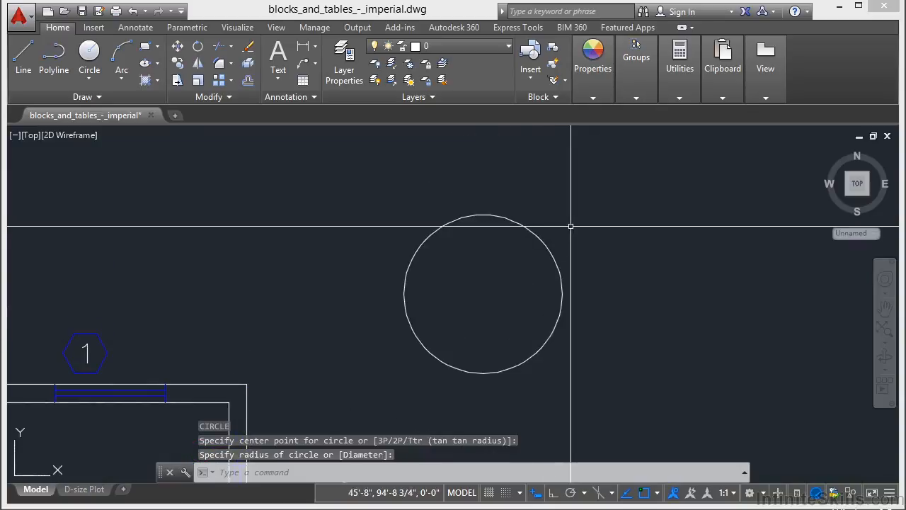
Step: Select the circle and stretch its right quadrant outward to enlarge the radius to about 3'-1"
{"action": "left_click", "coordinate": [571, 230]}
{"action": "left_click", "coordinate": [514, 294]}
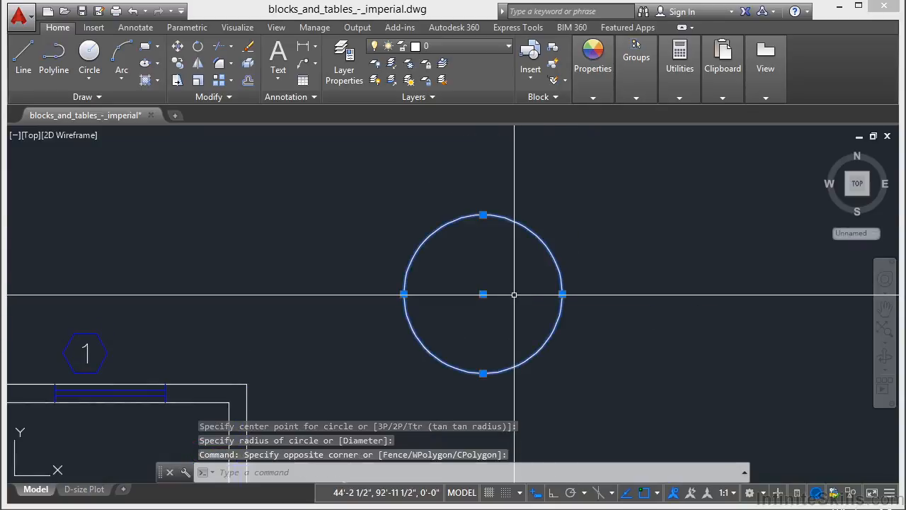
{"action": "left_click", "coordinate": [562, 293]}
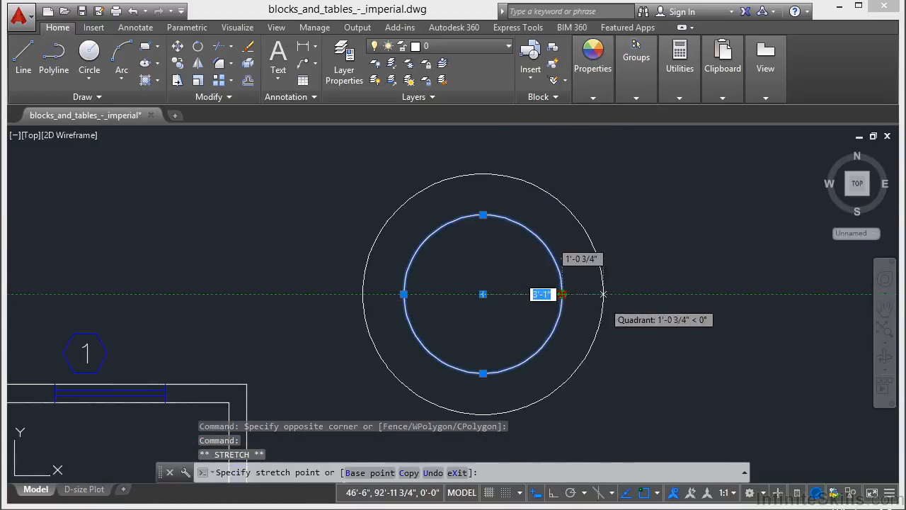
{"action": "left_click", "coordinate": [603, 294]}
Step: Move the enlarged circle by its center up and to the right, and clear the selection
{"action": "left_click", "coordinate": [483, 294]}
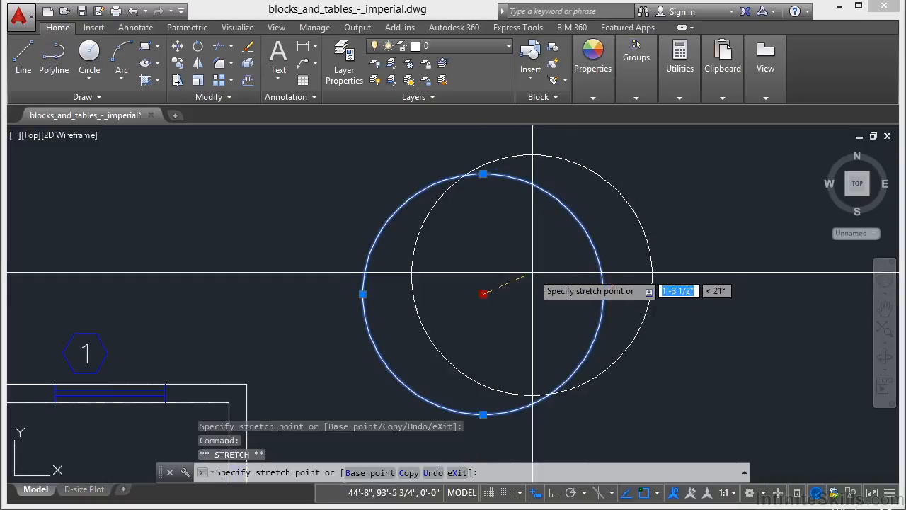
{"action": "left_click", "coordinate": [540, 259]}
{"action": "key", "text": "Escape"}
{"action": "key", "text": "Escape"}
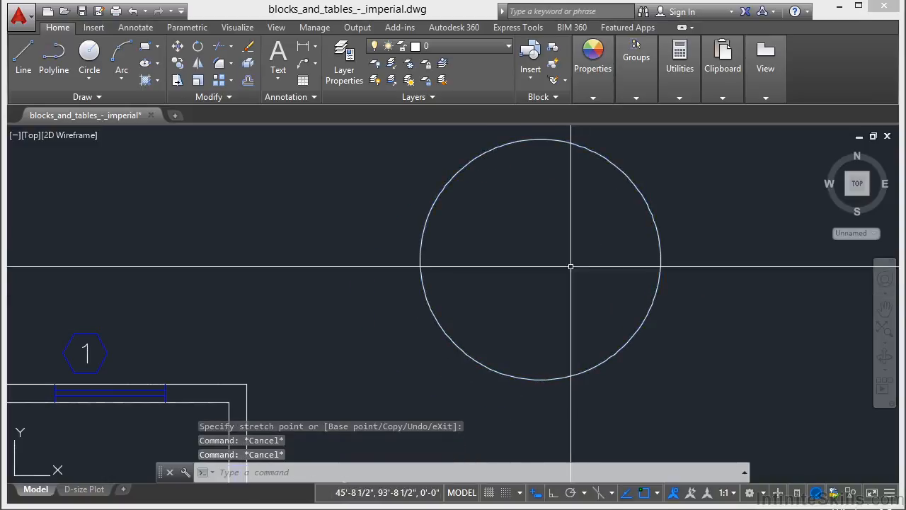
Step: Move the sloped line downward with its midpoint and right endpoint grips both active, and move it back up by the midpoint alone
{"action": "scroll", "coordinate": [545, 248], "scroll_direction": "down", "scroll_amount": 5}
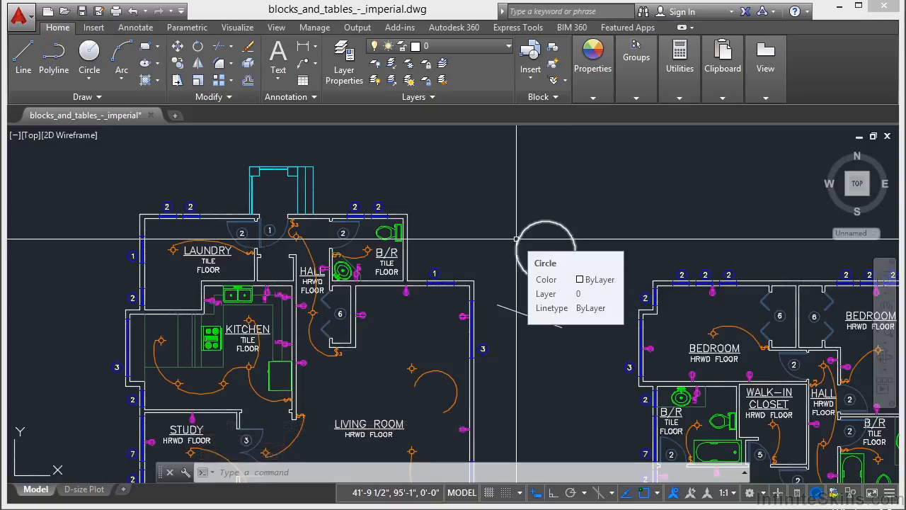
{"action": "middle_click_drag", "start_coordinate": [516, 240], "coordinate": [486, 177]}
{"action": "scroll", "coordinate": [497, 237], "scroll_direction": "up", "scroll_amount": 2}
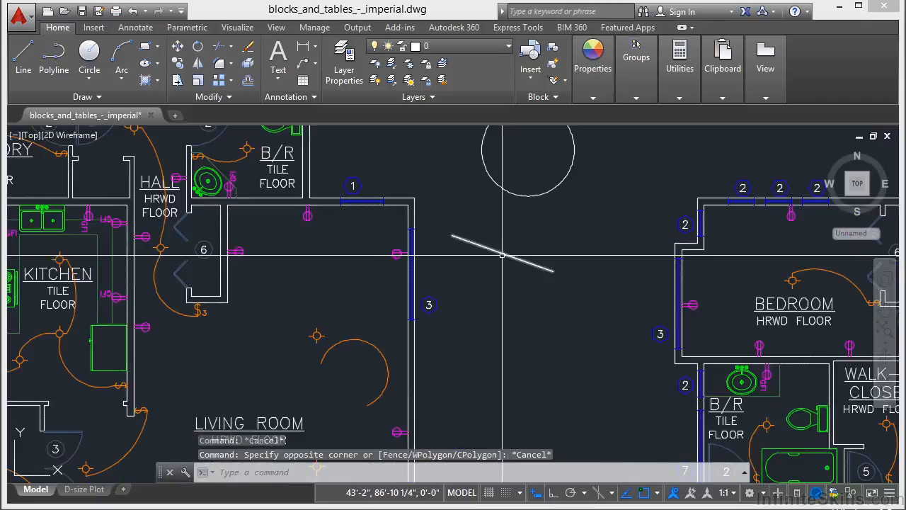
{"action": "left_click", "coordinate": [502, 253]}
{"action": "middle_click_drag", "start_coordinate": [504, 293], "coordinate": [532, 330]}
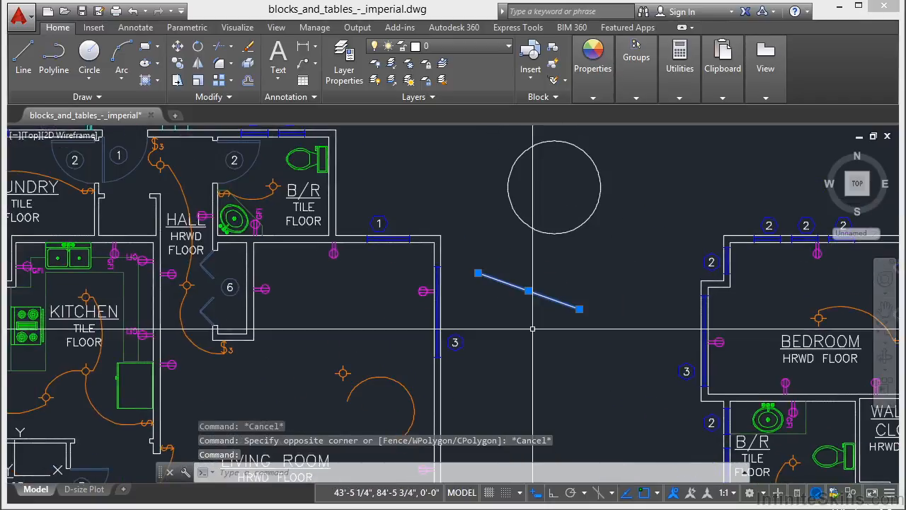
{"action": "scroll", "coordinate": [527, 280], "scroll_direction": "up", "scroll_amount": 2}
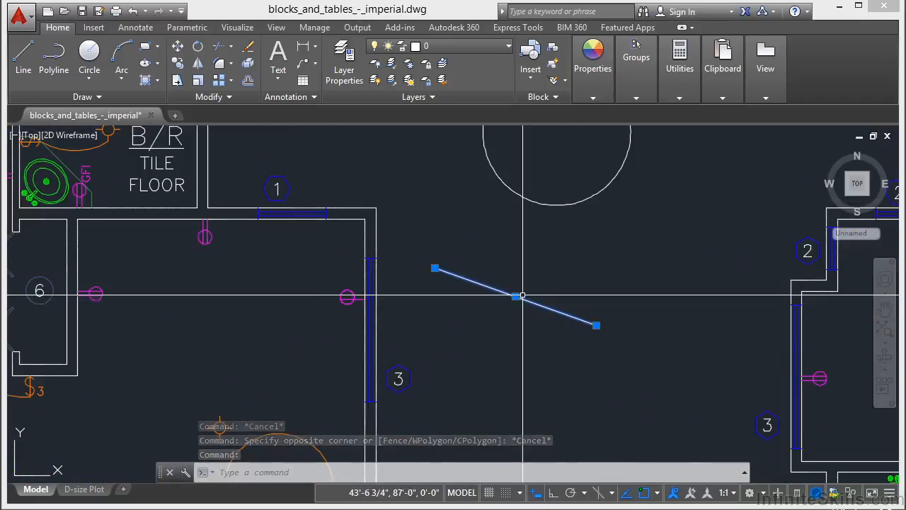
{"action": "left_click", "coordinate": [515, 296], "text": "shift"}
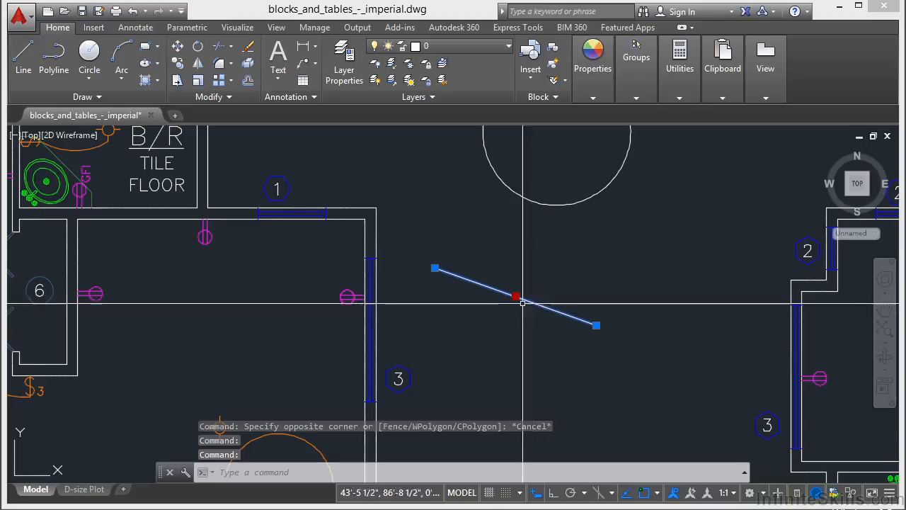
{"action": "left_click", "coordinate": [596, 326], "text": "shift"}
{"action": "left_click", "coordinate": [596, 326]}
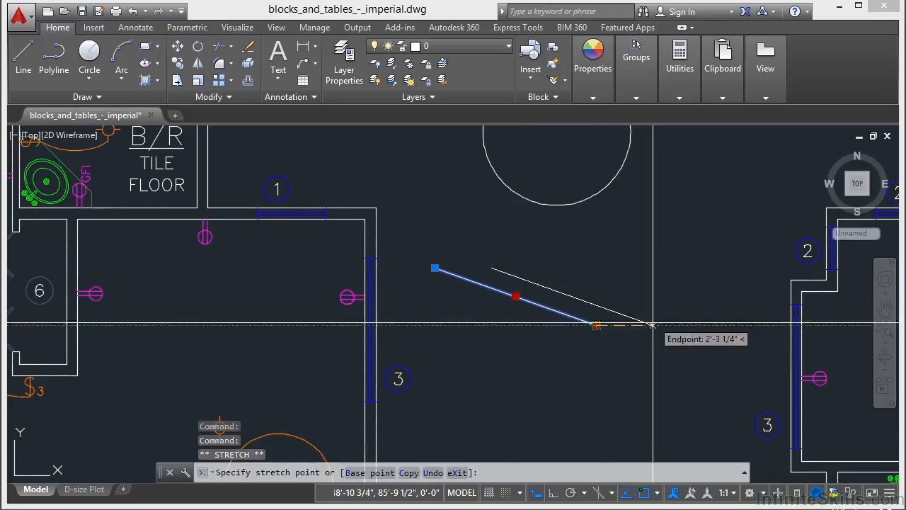
{"action": "left_click", "coordinate": [623, 371]}
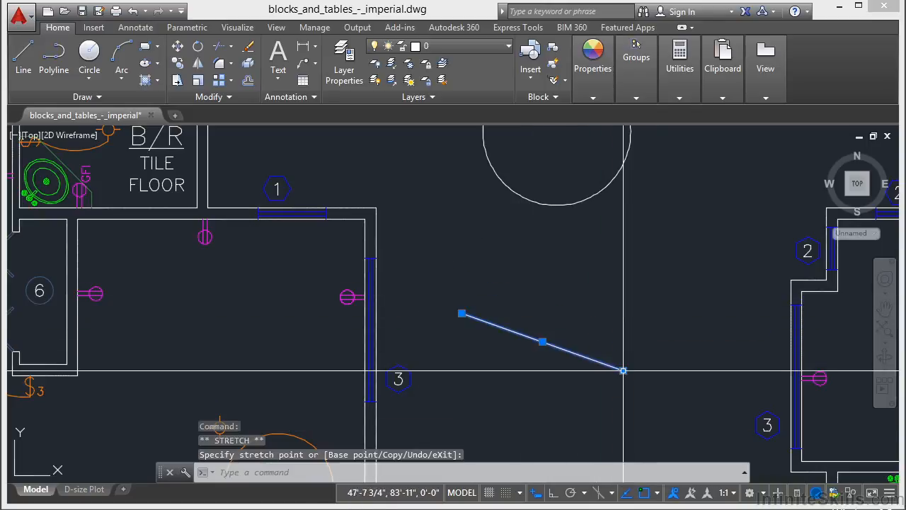
{"action": "left_click", "coordinate": [543, 341]}
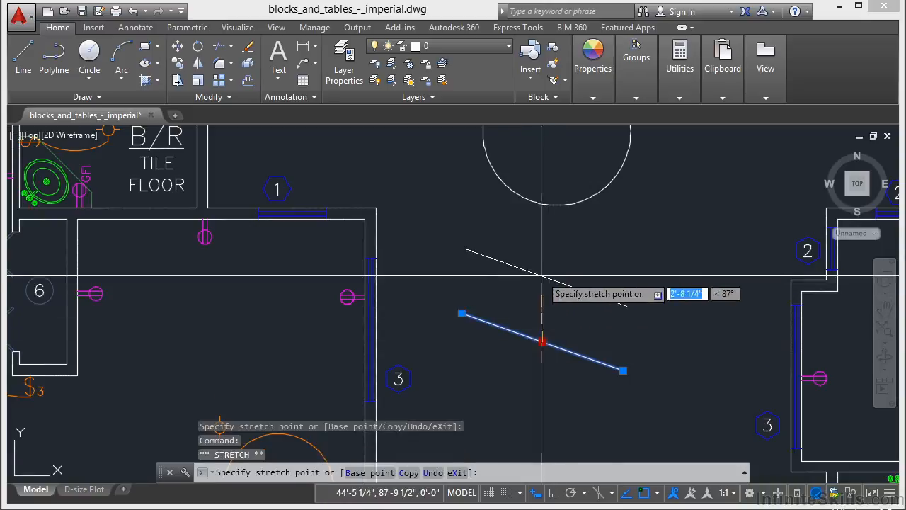
{"action": "left_click", "coordinate": [524, 262]}
Step: Add the circle to the selection, try to stretch its bottom quadrant together with the line's right endpoint, and clear the selection
{"action": "left_click", "coordinate": [569, 183]}
{"action": "left_click", "coordinate": [558, 237]}
{"action": "scroll", "coordinate": [591, 234], "scroll_direction": "down", "scroll_amount": 2}
{"action": "middle_click_drag", "start_coordinate": [591, 234], "coordinate": [566, 282]}
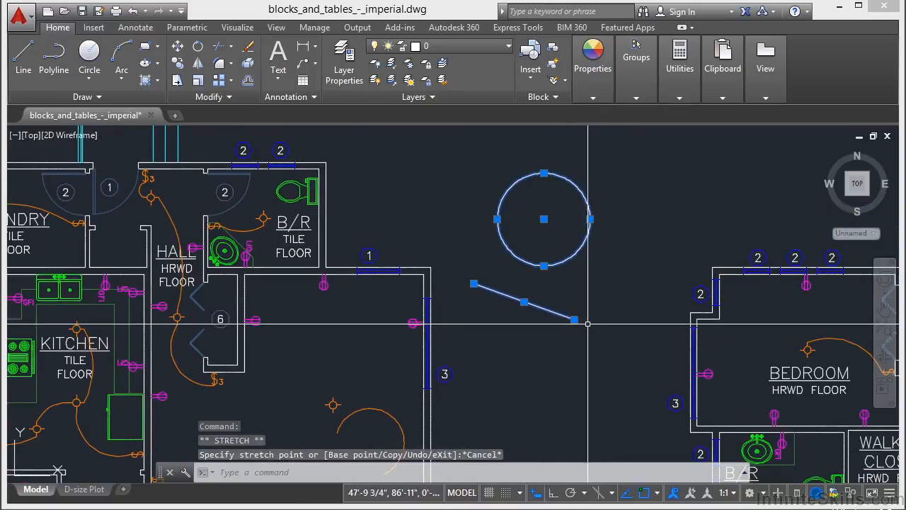
{"action": "left_click", "coordinate": [575, 320]}
{"action": "left_click", "coordinate": [574, 320], "text": "shift"}
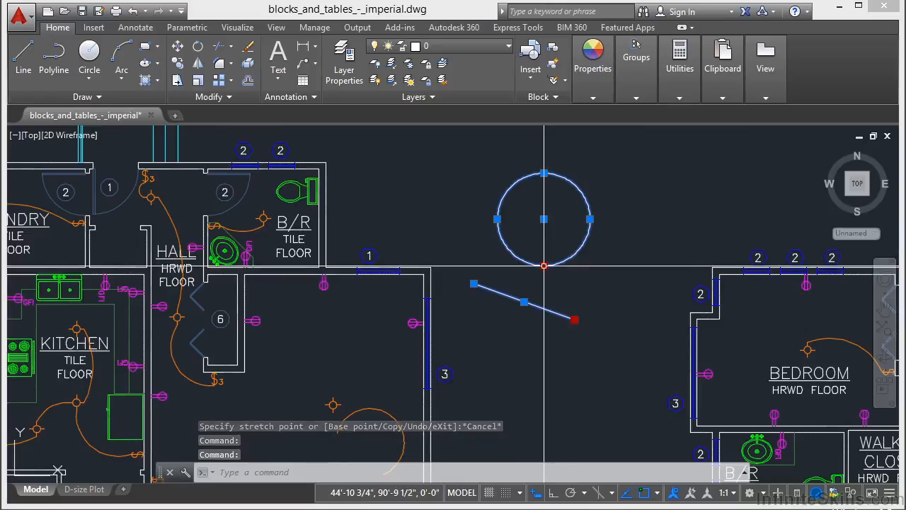
{"action": "left_click", "coordinate": [544, 265], "text": "shift"}
{"action": "left_click", "coordinate": [544, 265]}
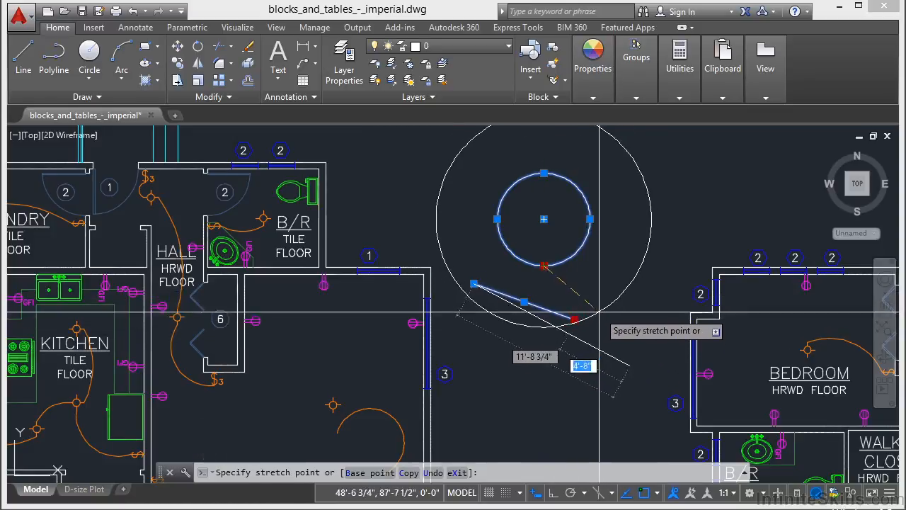
{"action": "key", "text": "Escape"}
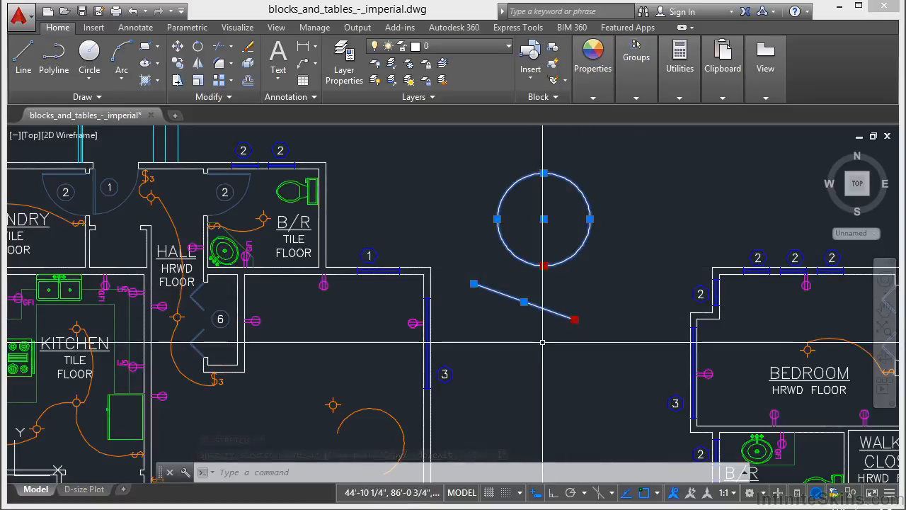
{"action": "key", "text": "Escape"}
{"action": "key", "text": "Escape"}
Step: Stretch the ends of the two hall lighting arcs at the ceiling light together over to the number 6 door tag, and clear the selection
{"action": "middle_click_drag", "start_coordinate": [196, 393], "coordinate": [280, 307]}
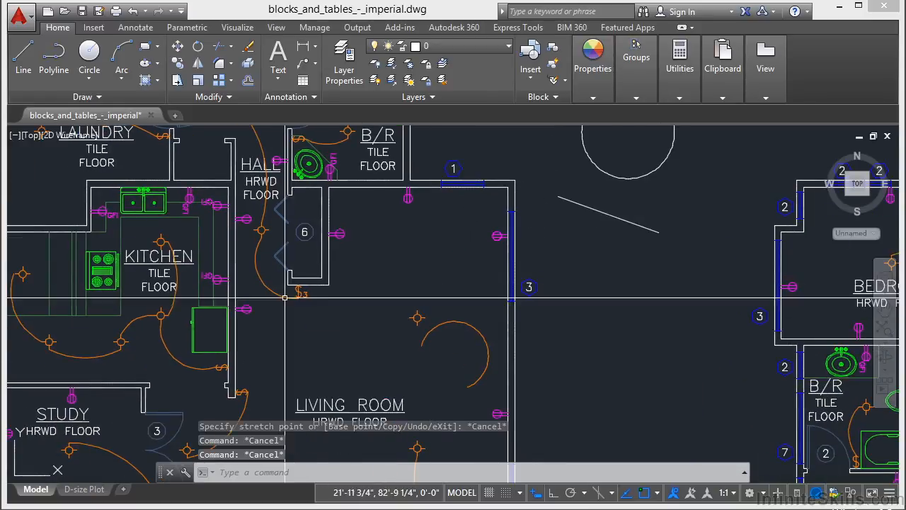
{"action": "left_click", "coordinate": [271, 292]}
{"action": "left_click", "coordinate": [261, 214]}
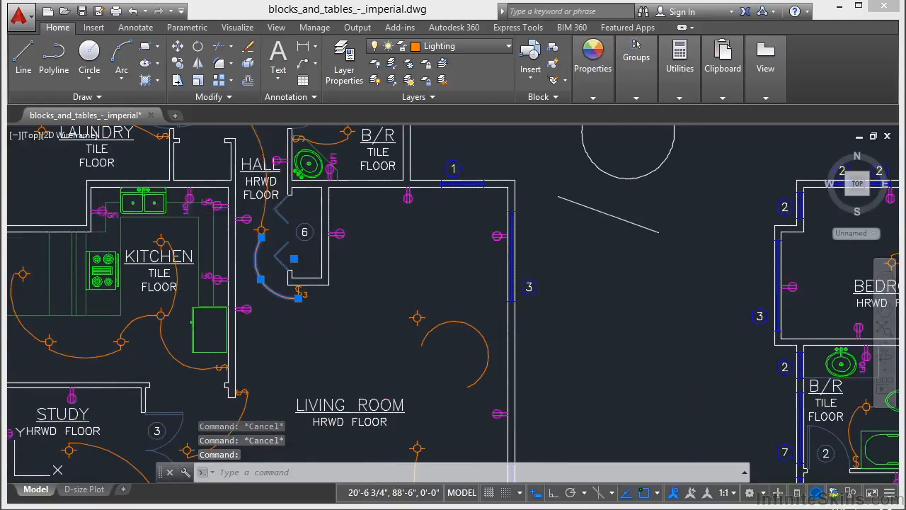
{"action": "scroll", "coordinate": [388, 337], "scroll_direction": "up", "scroll_amount": 2}
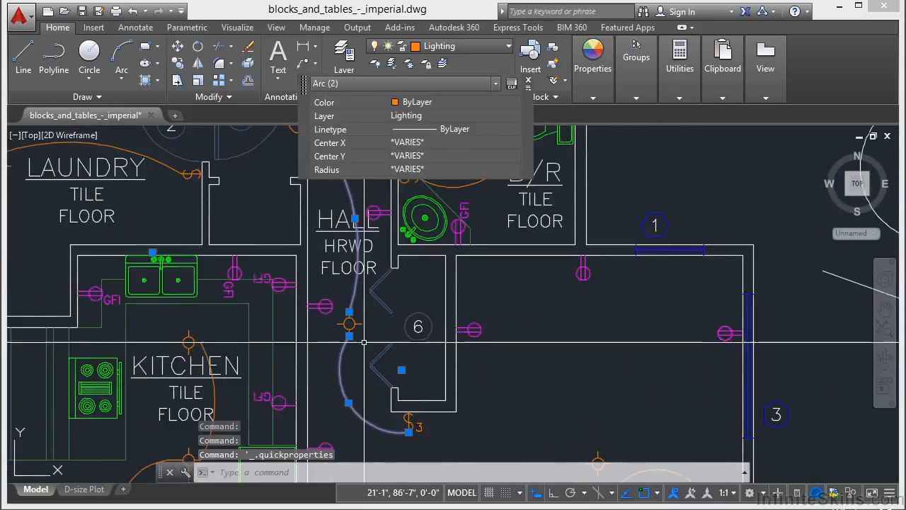
{"action": "left_click", "coordinate": [349, 335]}
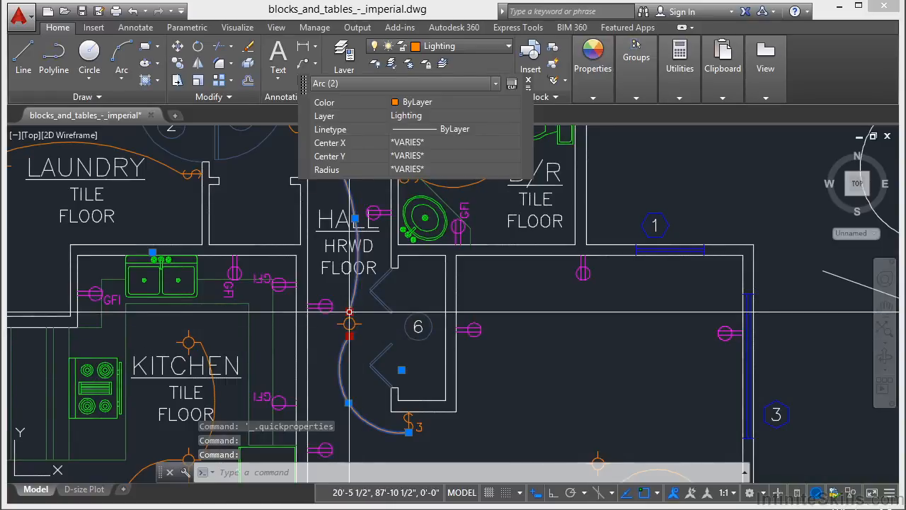
{"action": "left_click", "coordinate": [350, 323]}
{"action": "scroll", "coordinate": [415, 319], "scroll_direction": "up", "scroll_amount": 4}
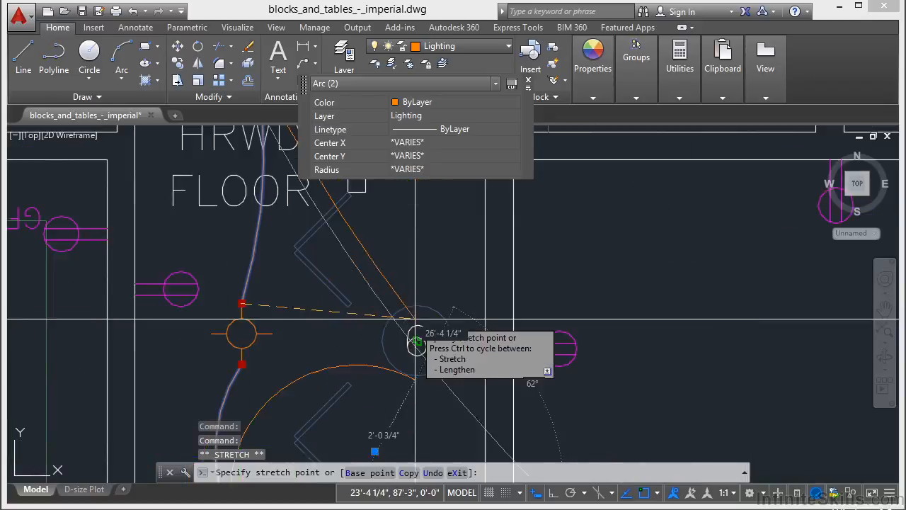
{"action": "key", "text": "Escape"}
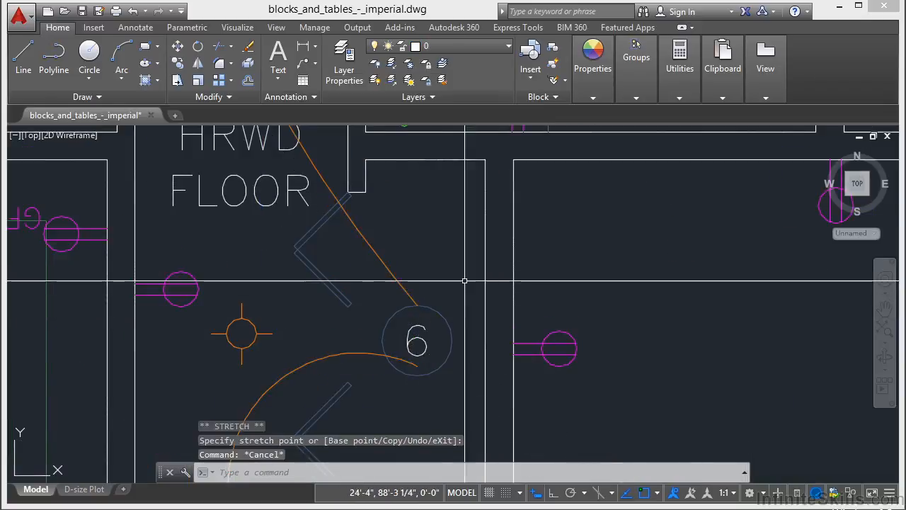